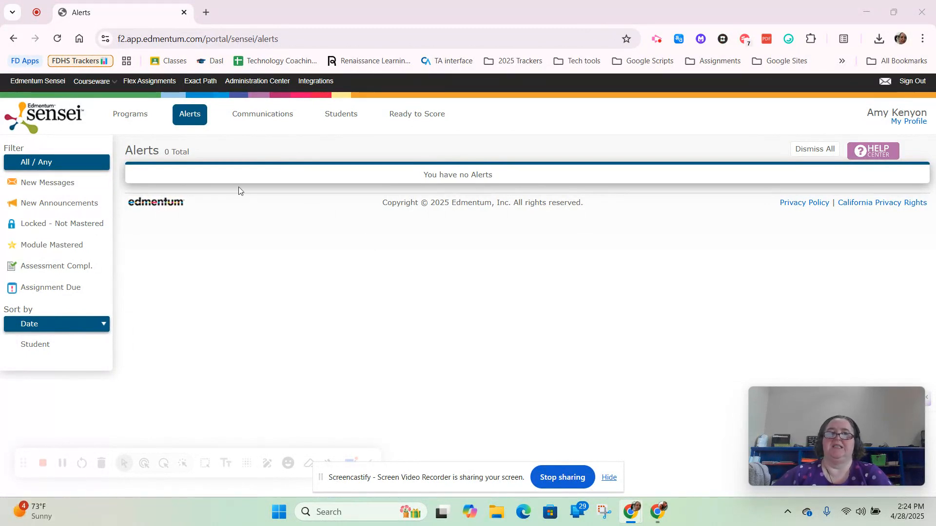
Open the Training Account courseware program and start creating a new report from its Reports page.
mouse_move(114, 85)
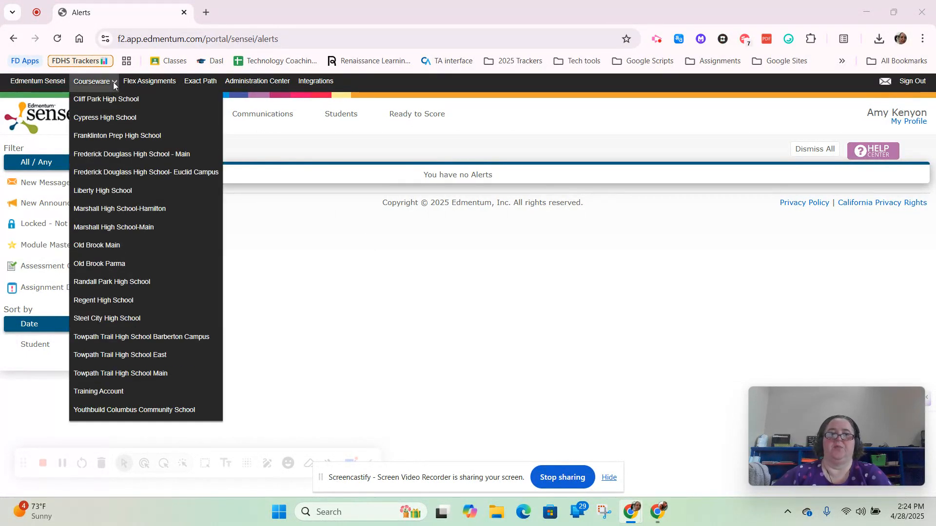
left_click(112, 391)
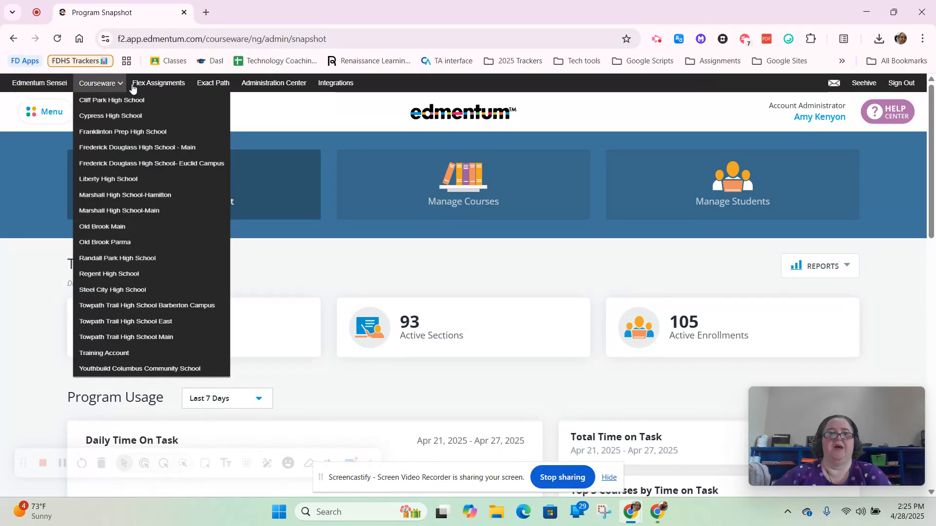
left_click(44, 114)
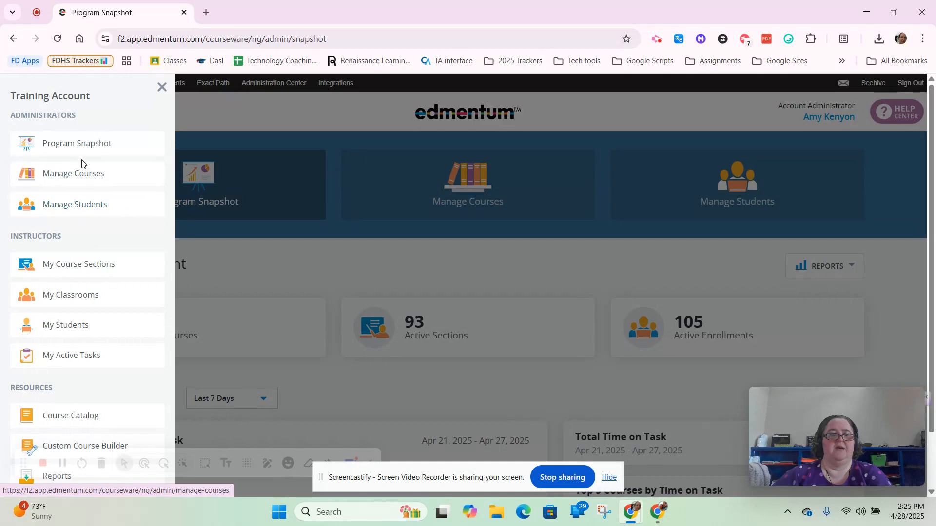
scroll(68, 250, "down", 2)
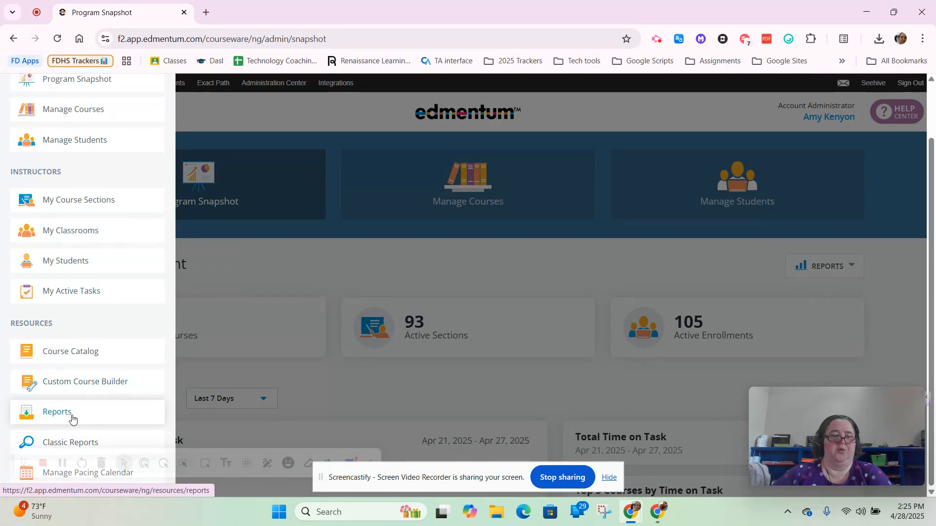
left_click(72, 418)
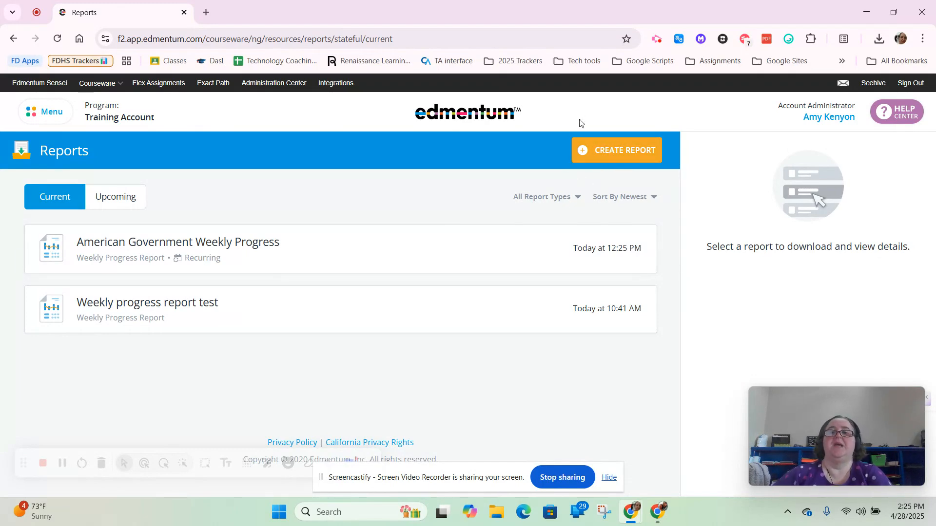
left_click(621, 152)
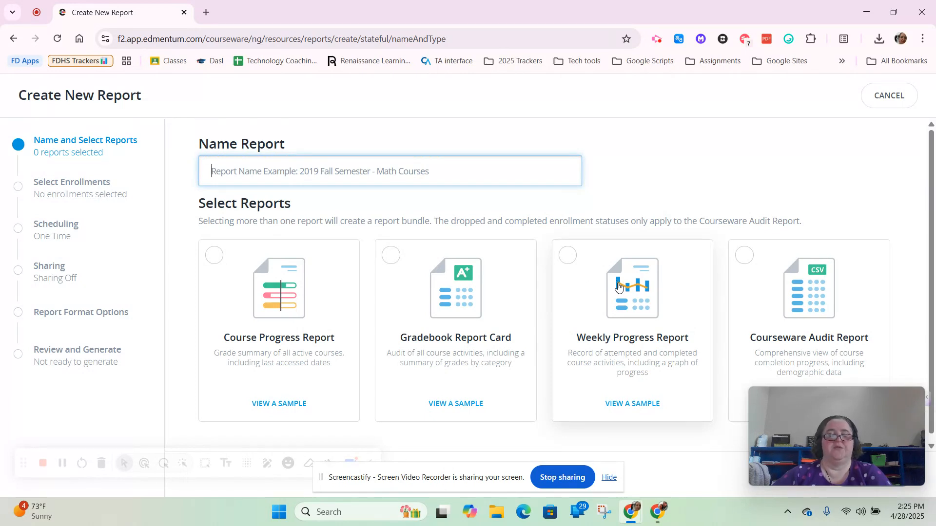
Choose the Weekly Progress Report type and name the report "Weekly progress Report" followed by the student's name.
left_click(618, 298)
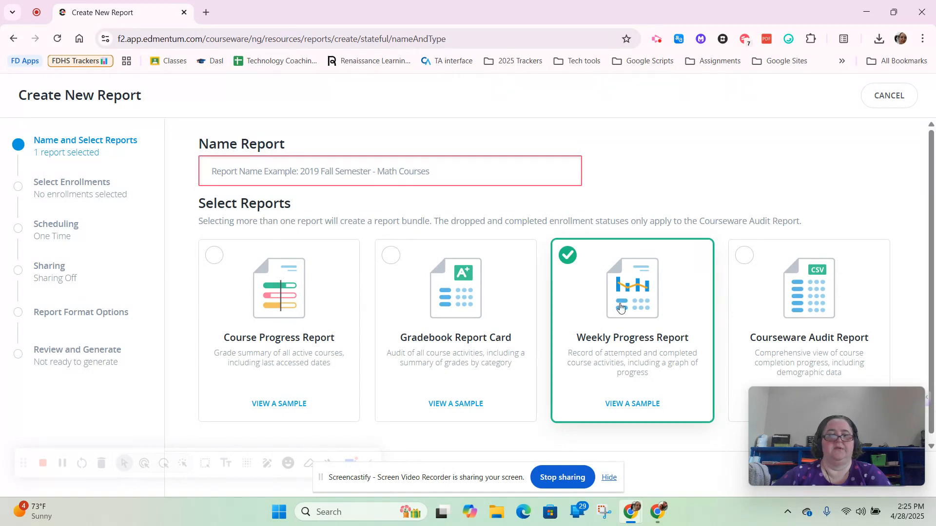
left_click(367, 175)
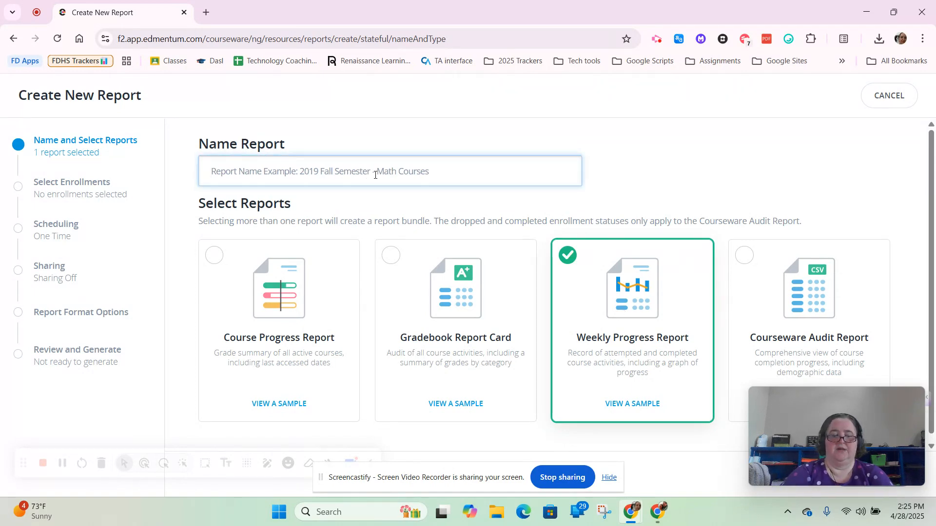
type("Wek")
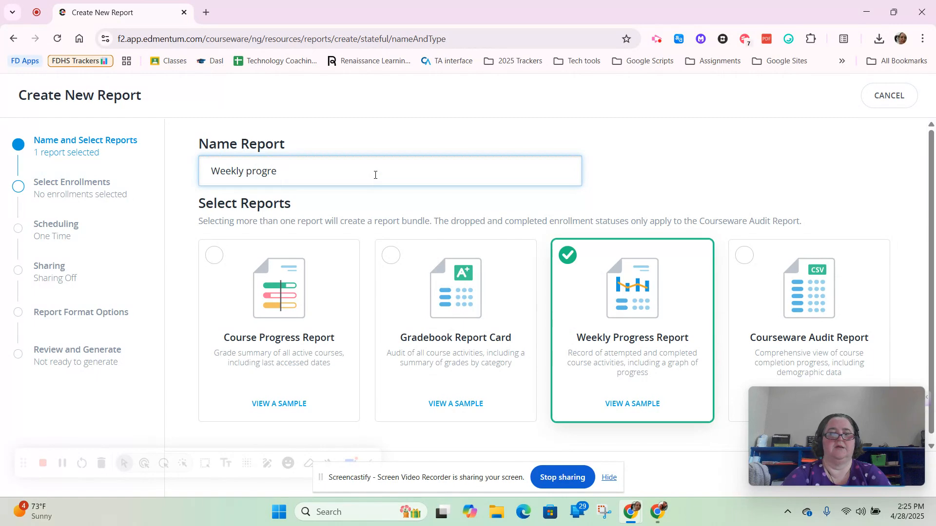
key("BackSpace")
key("BackSpace")
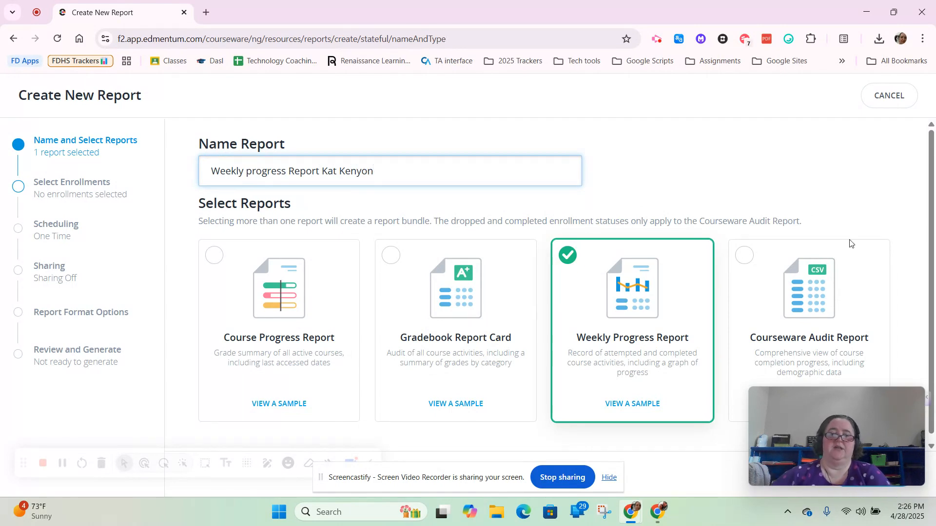
Examine the sample Weekly Progress Report, including its weekly chart and activity scores, and return to the report setup.
left_click(650, 405)
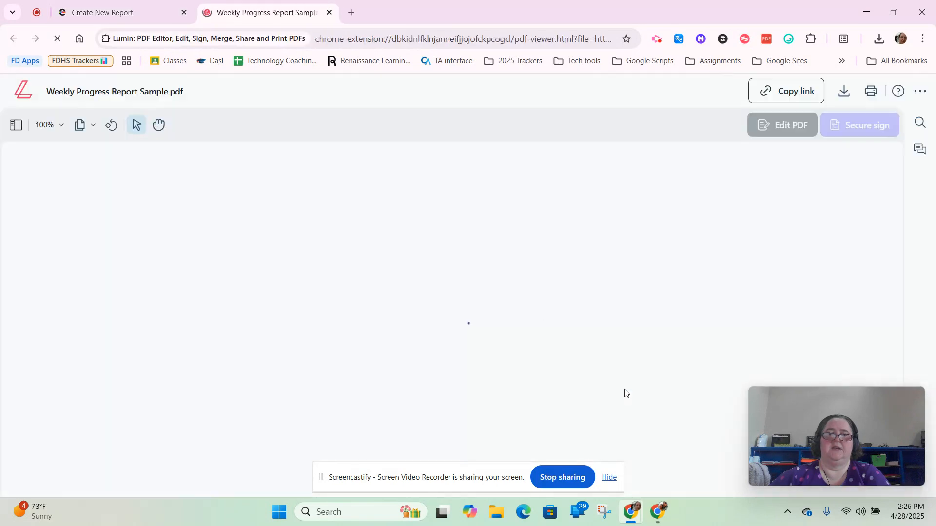
scroll(613, 194, "down", 3)
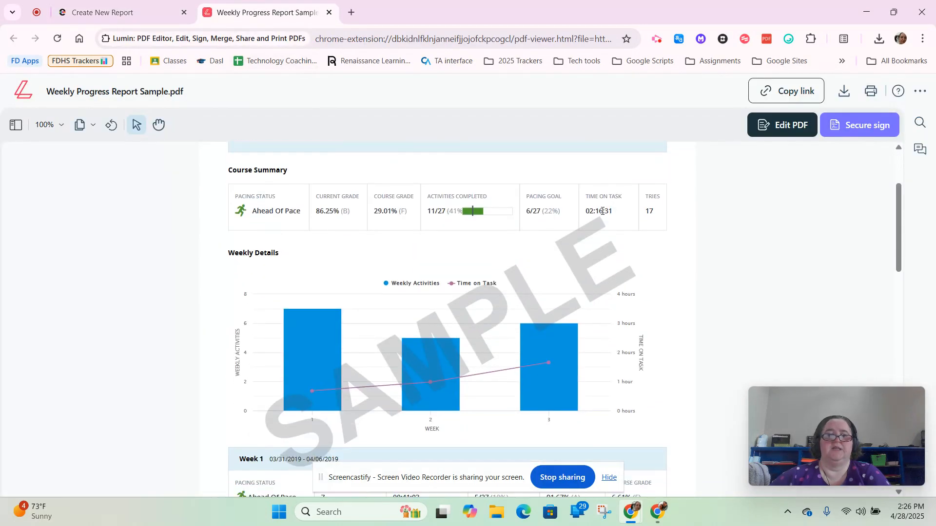
scroll(470, 244, "down", 1)
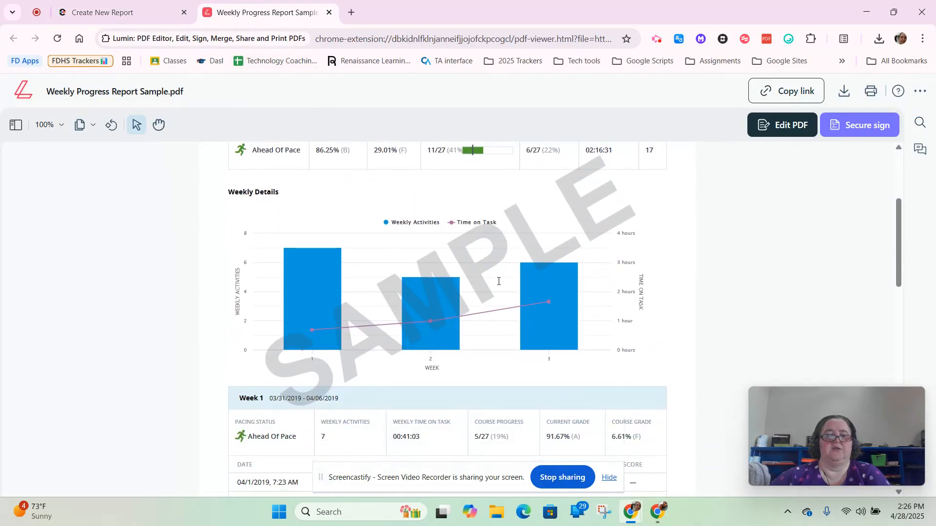
scroll(496, 282, "down", 4)
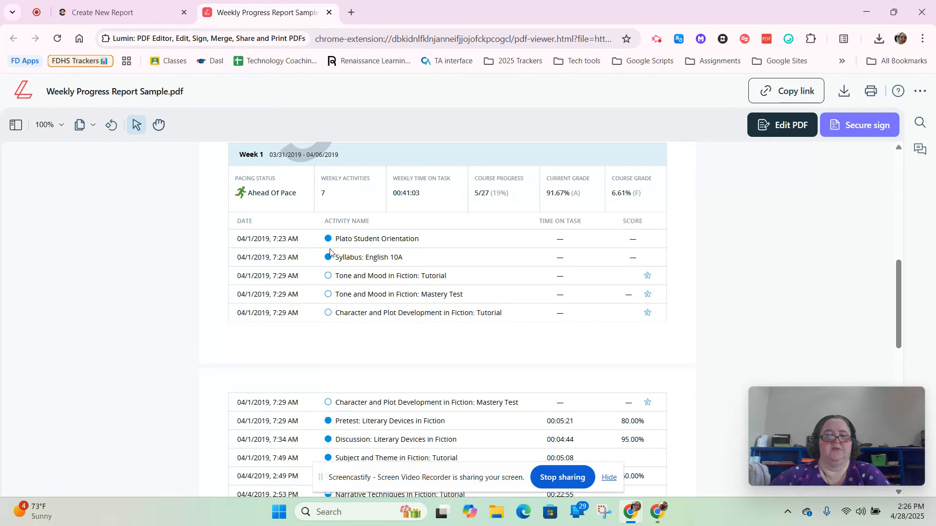
scroll(484, 332, "down", 2)
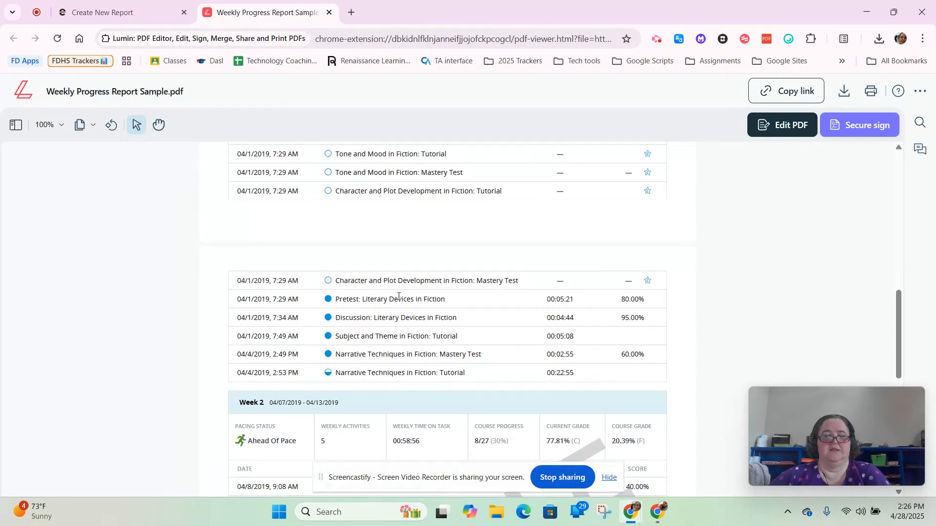
left_click_drag(385, 299, 640, 317)
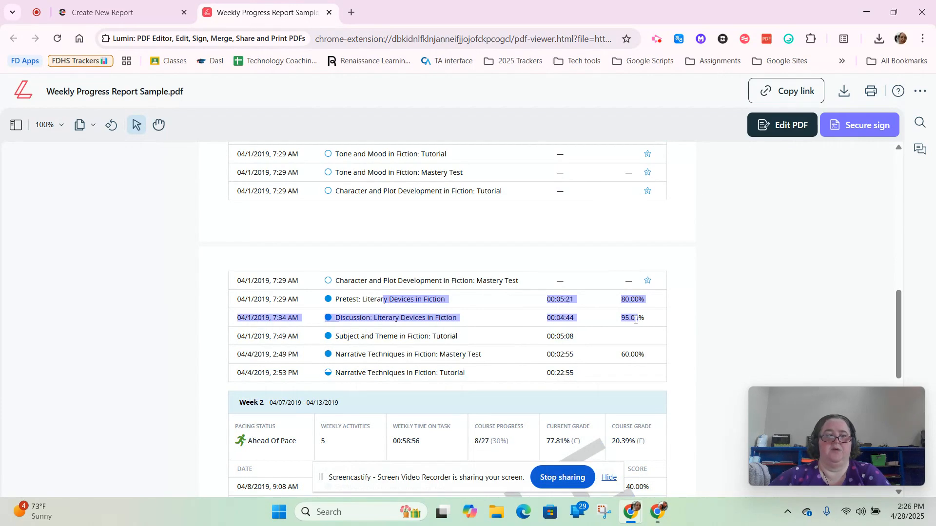
mouse_move(460, 355)
left_mouse_down()
mouse_move(489, 358)
mouse_move(446, 355)
left_mouse_up()
left_click(463, 317)
scroll(470, 322, "up", 3)
scroll(470, 323, "down", 2)
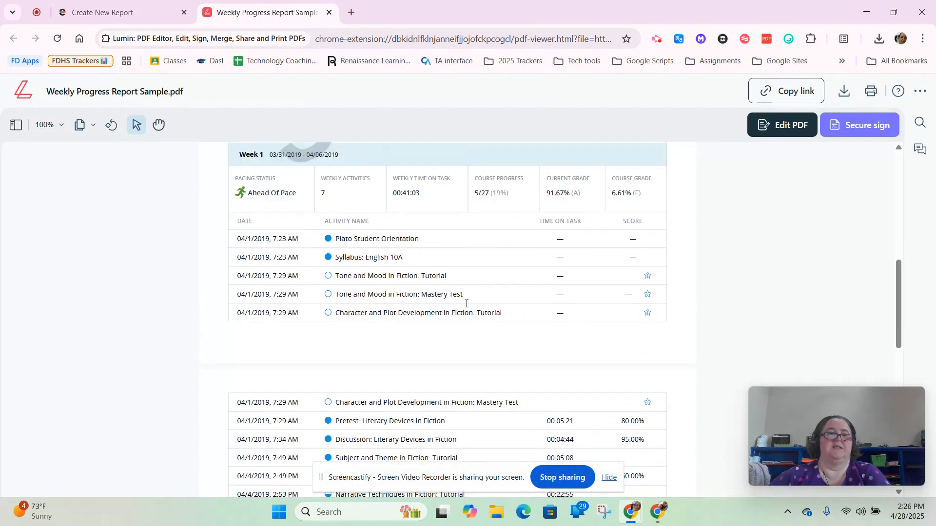
left_click(126, 10)
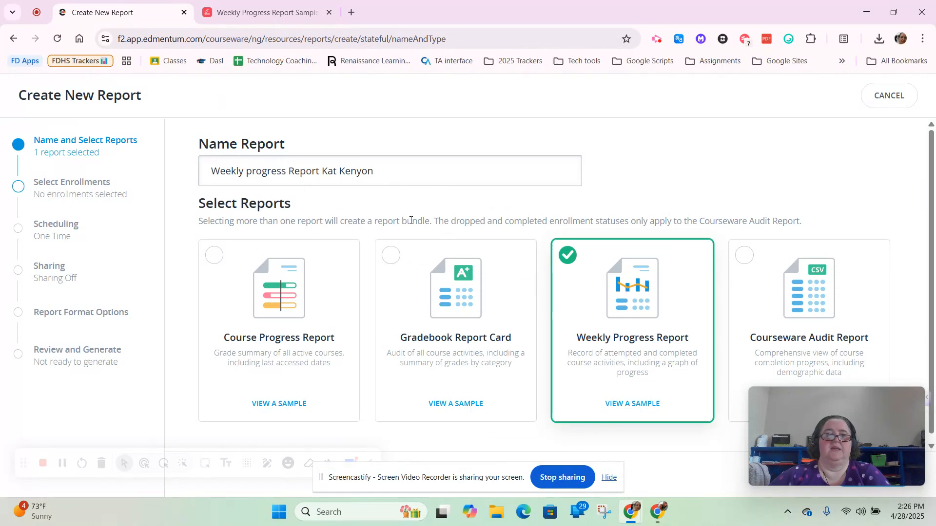
Replace the surname at the end of the report name with the demo student's surname.
left_click_drag(843, 425, 780, 169)
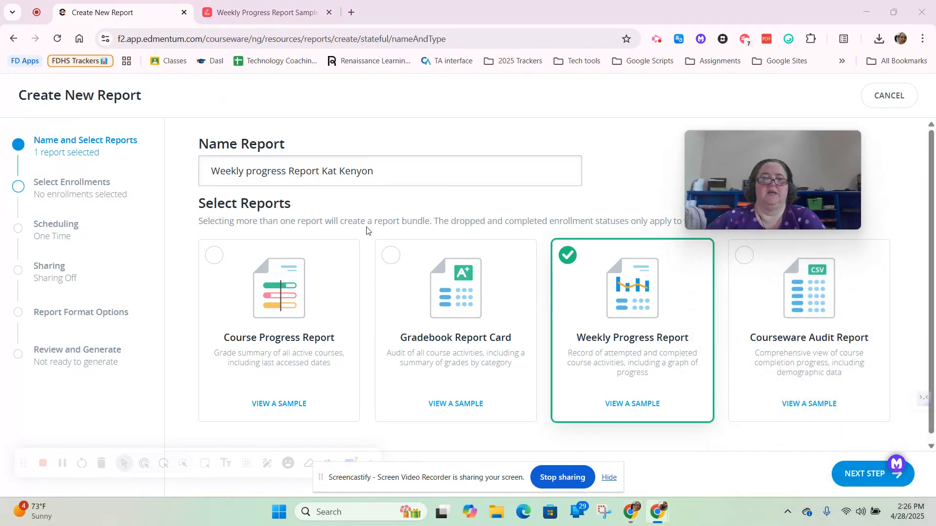
left_click_drag(378, 171, 339, 168)
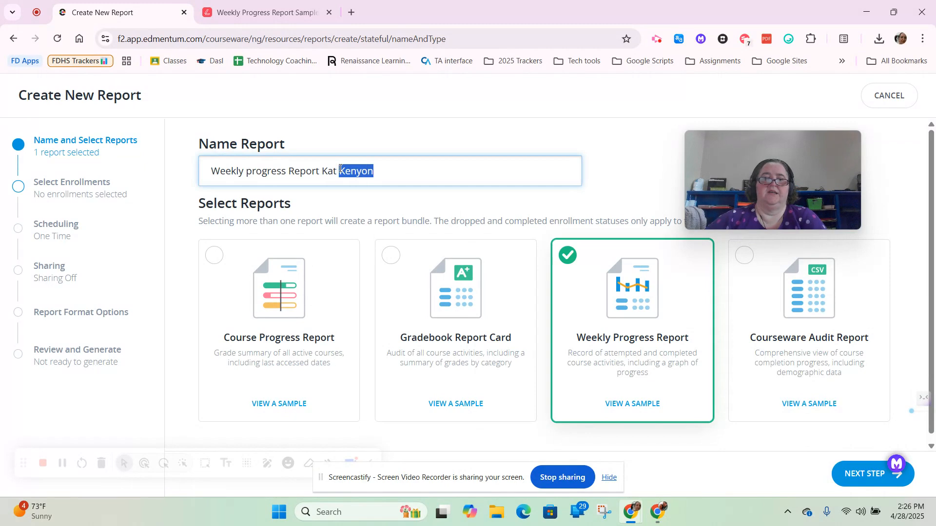
type("Demos")
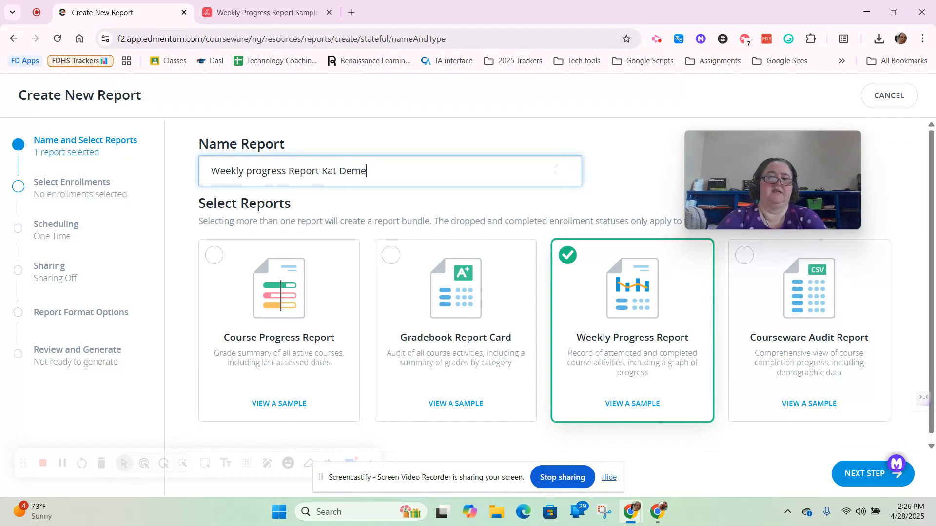
type("on")
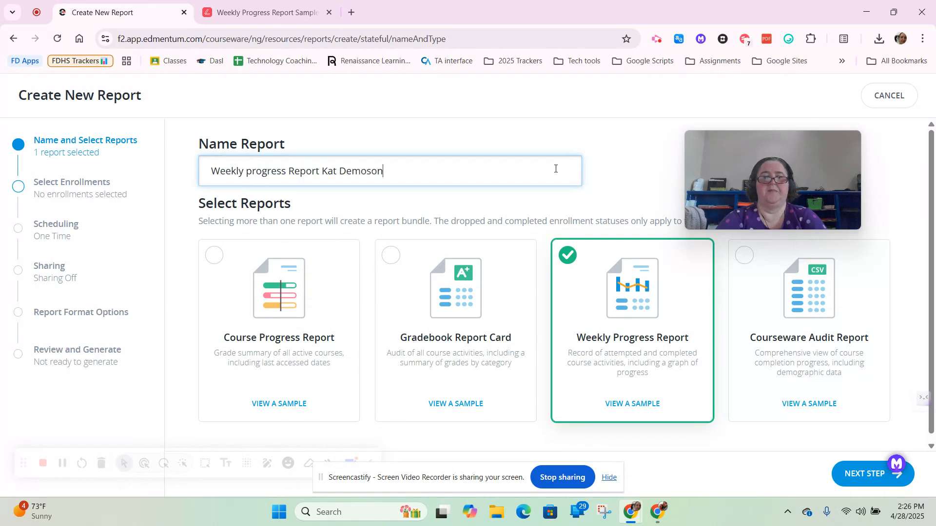
Proceed to enrollment selection, search the student directory by the student's name, and expand the grade 11 student's course sections.
left_click(854, 474)
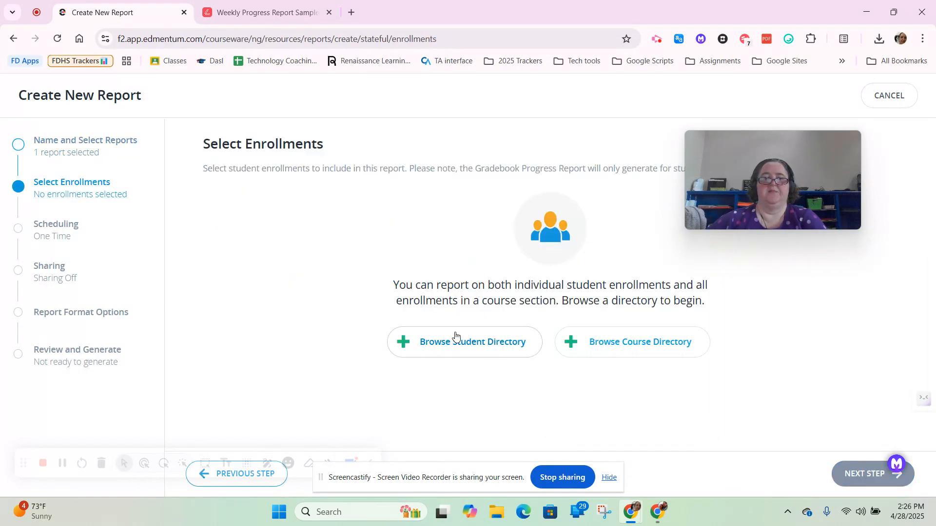
left_click(477, 349)
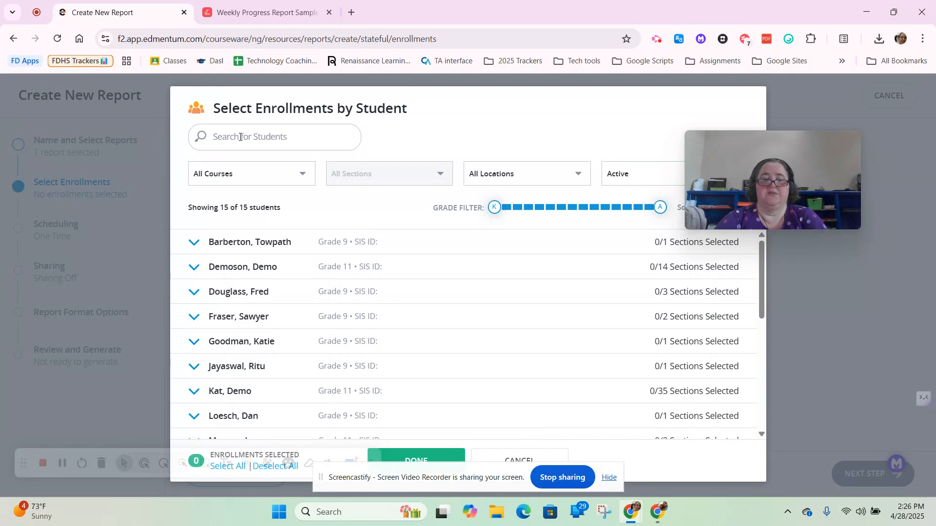
type("Kat")
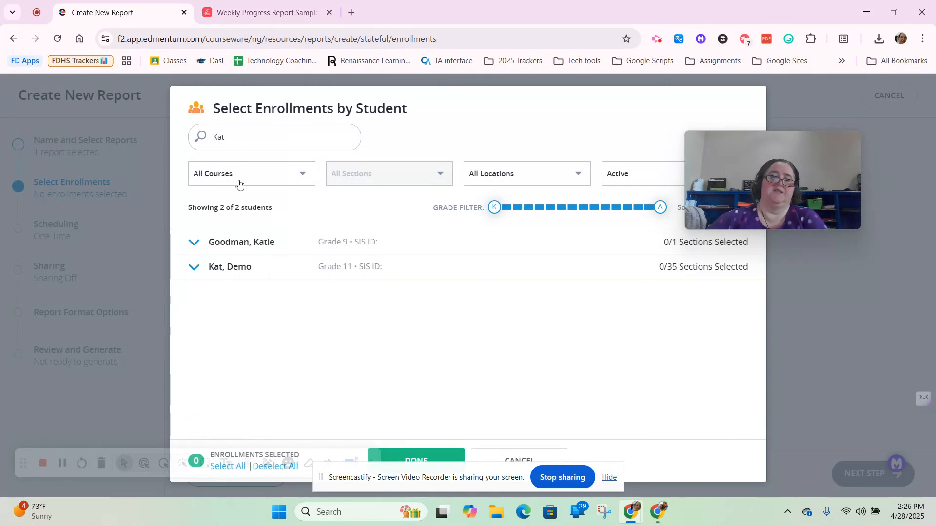
left_click(191, 271)
Add the student's PLATO Course Ohio American Government End-of-Course v2.0 enrollment to the report and confirm the selection.
scroll(299, 298, "down", 1)
scroll(300, 298, "down", 15)
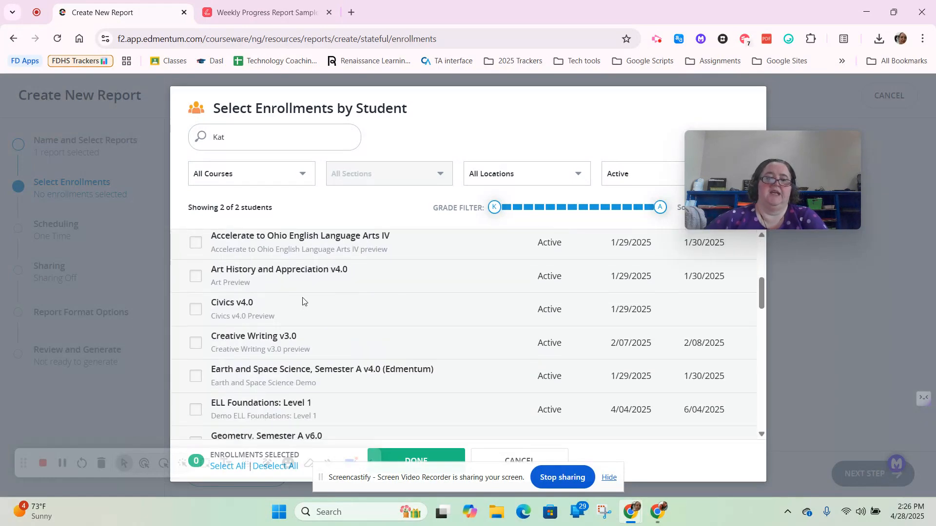
scroll(303, 294, "down", 5)
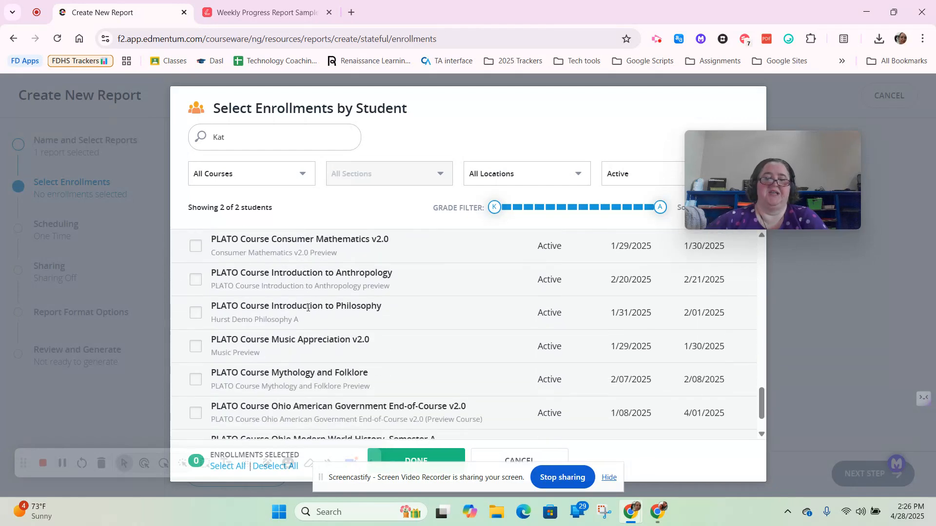
scroll(299, 303, "down", 1)
left_click(196, 356)
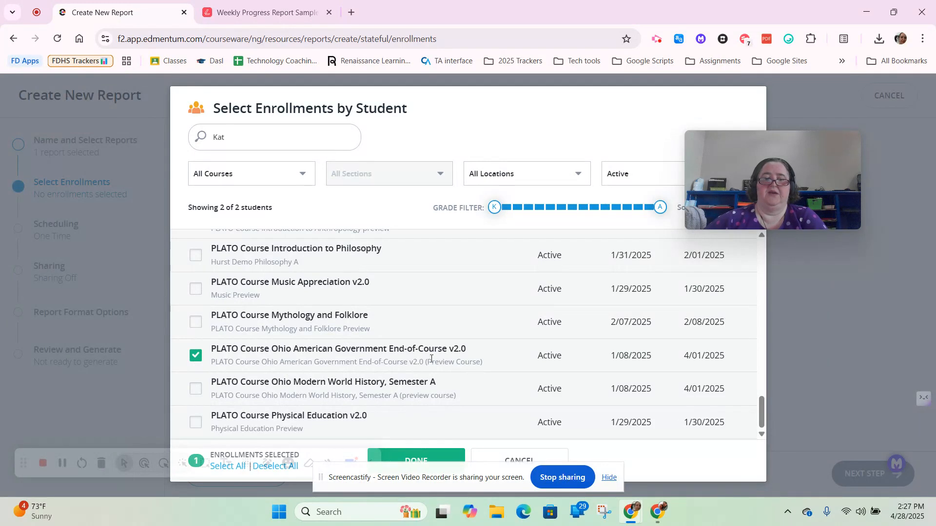
left_click(441, 457)
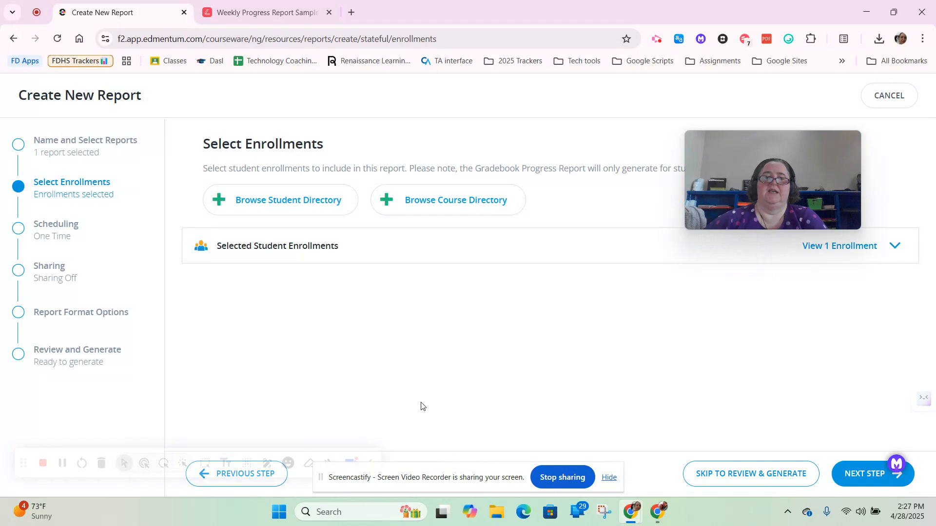
Keep the report scheduled as One Time and continue to the sharing options.
left_click(858, 483)
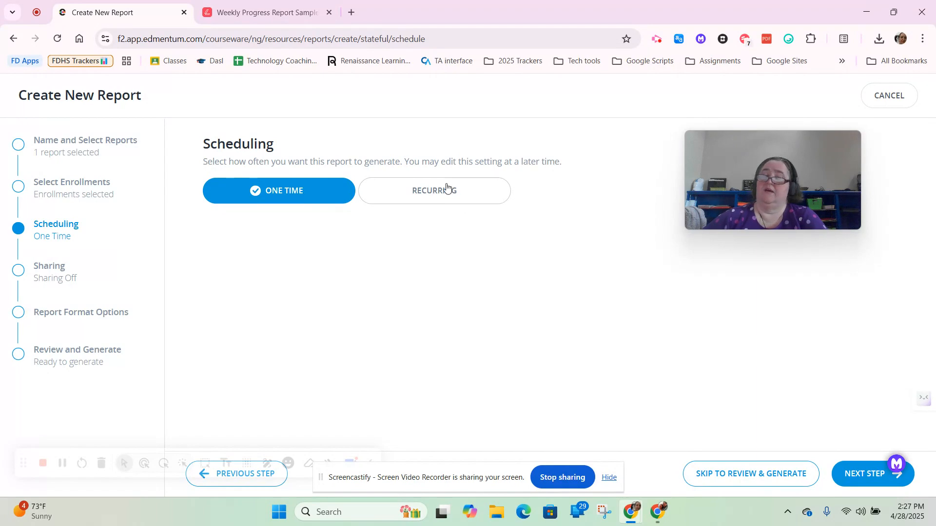
left_click(857, 480)
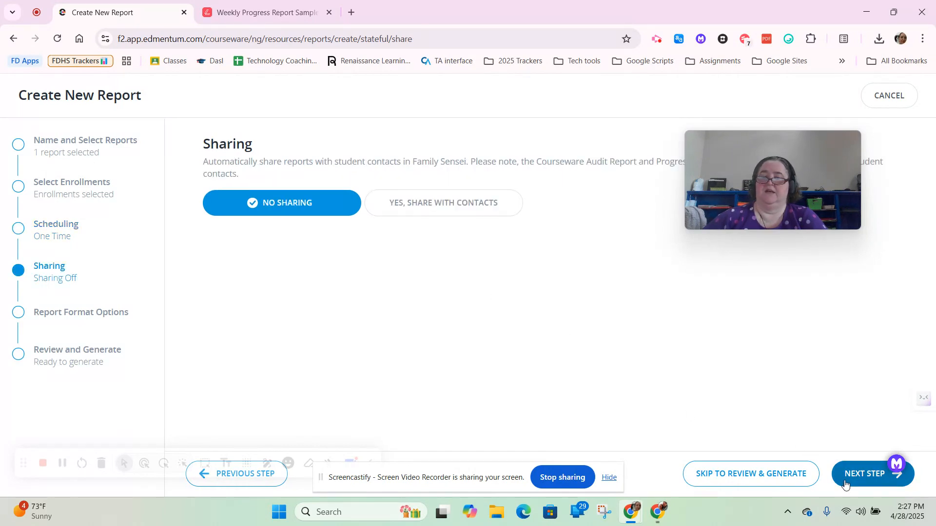
left_click(454, 201)
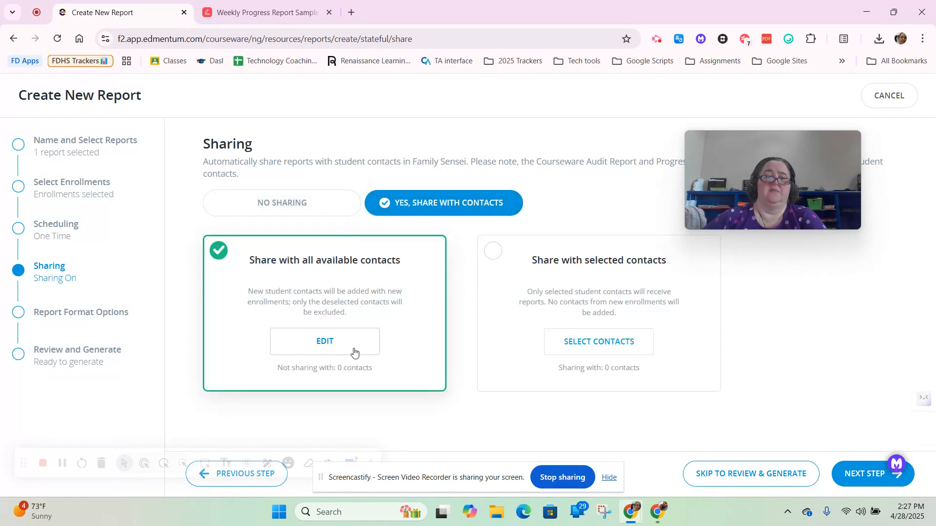
left_click(555, 277)
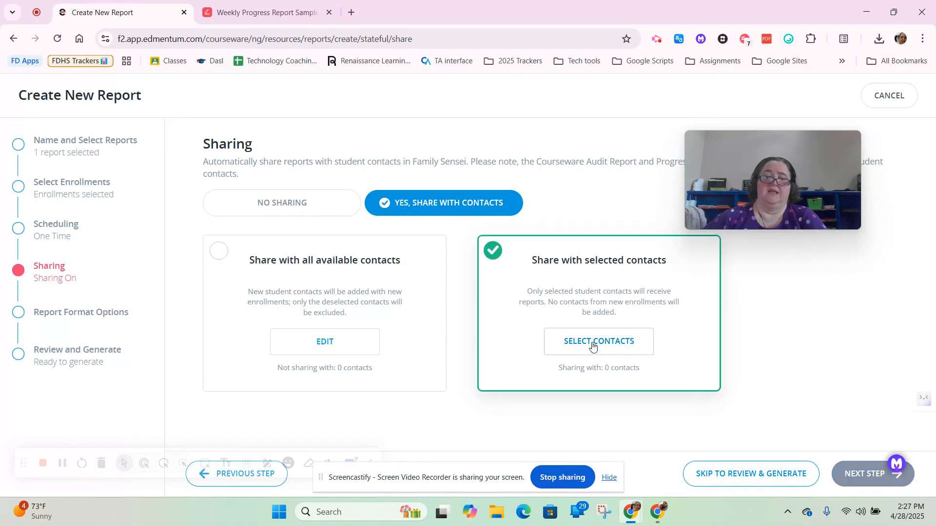
left_click(280, 201)
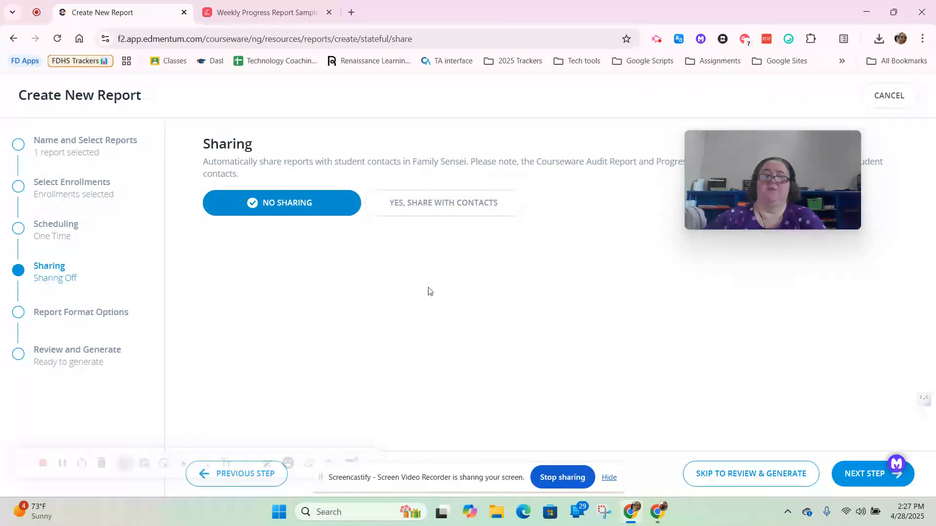
Keep the report set to No Sharing and continue to the report format options.
left_click(850, 476)
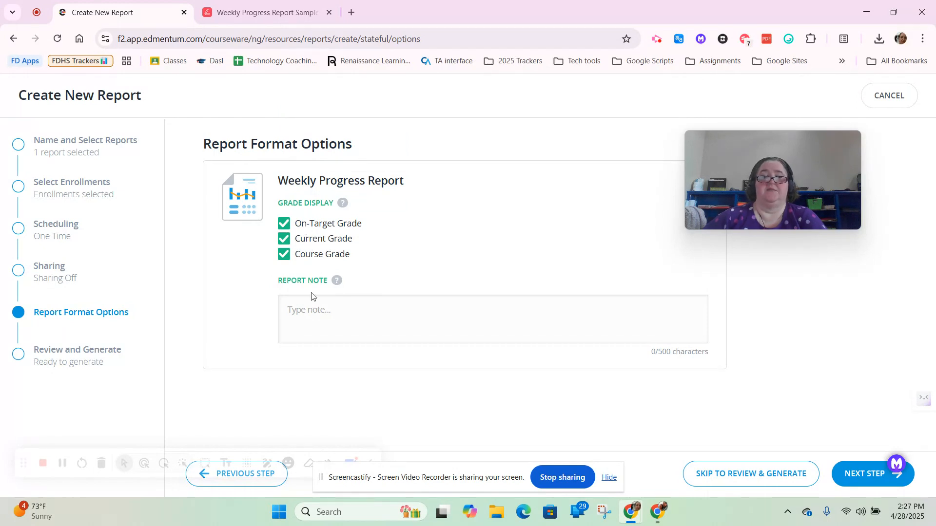
Keep the On-Target, Current and Course Grade displays with no report note, proceed to the review, and generate the report.
left_click(860, 480)
left_click(544, 247)
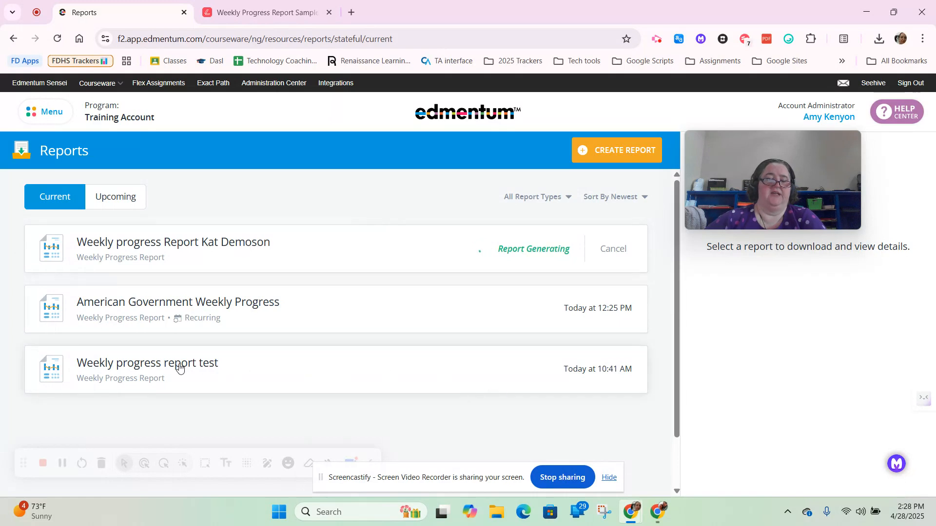
Show the details of the newly generated one-time report and download its Weekly Progress Report file.
left_click(226, 306)
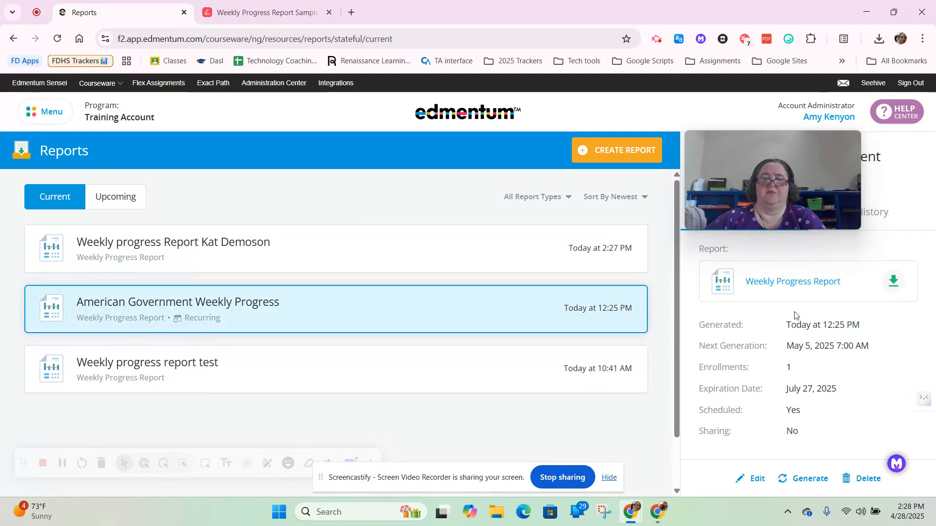
left_click(258, 245)
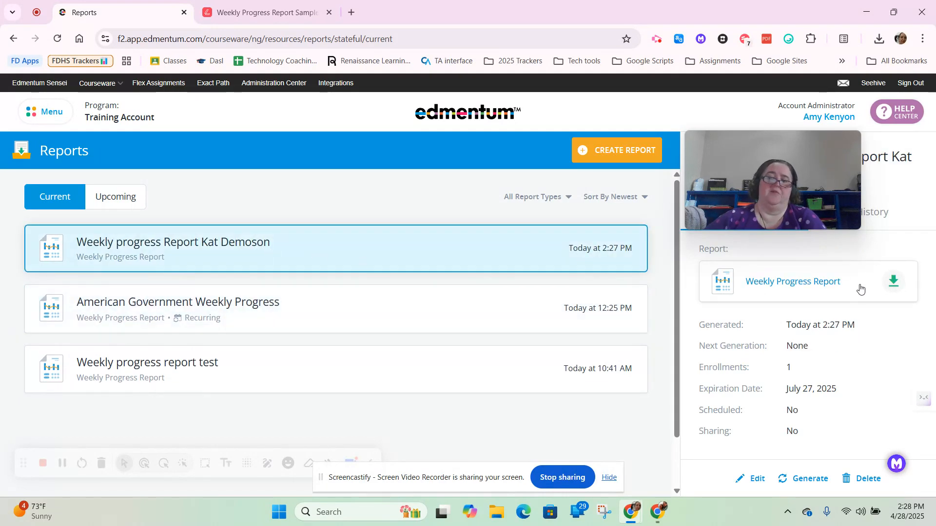
left_click(821, 282)
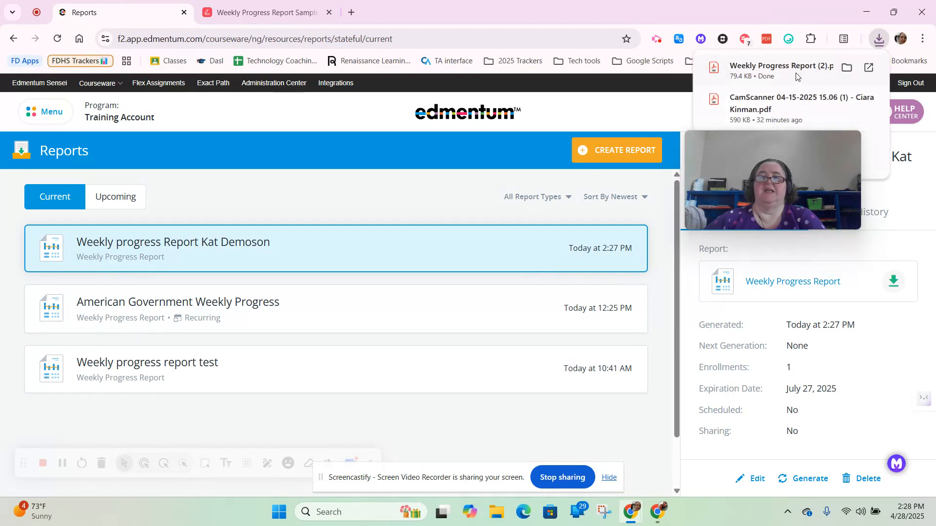
Open the downloaded Weekly Progress Report PDF and dismiss the Lumin PDF Viewer prompt.
left_click(760, 72)
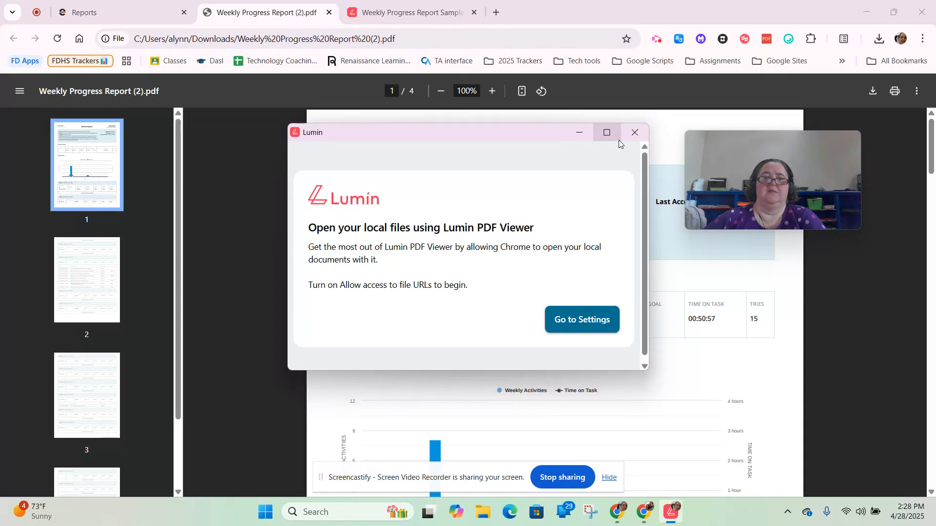
left_click(633, 137)
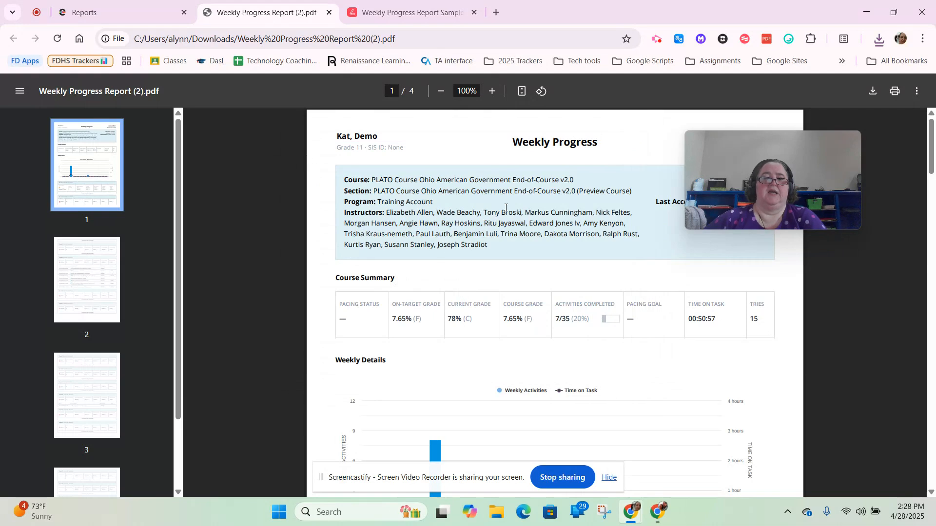
left_click_drag(758, 151, 124, 208)
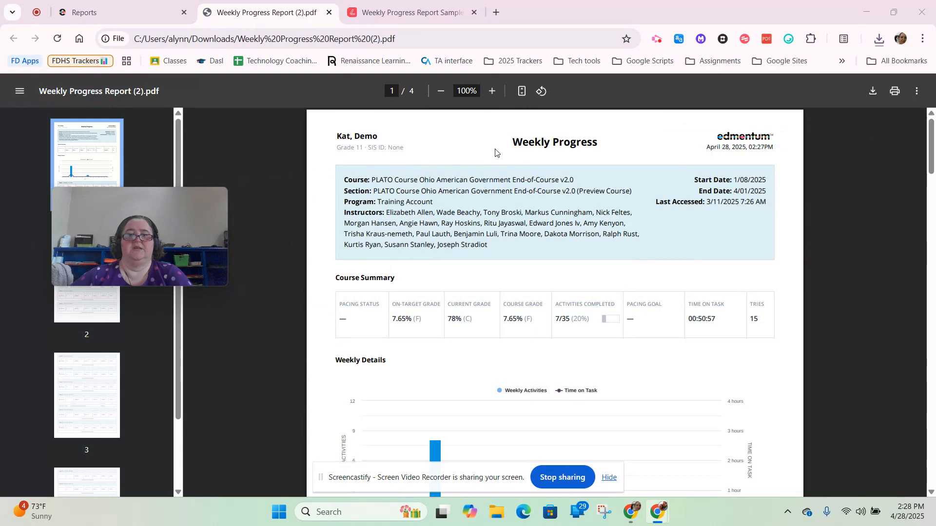
Examine the report's course summary, weekly activity chart and week-by-week progress, including the Week 4 activities, time on task and scores.
scroll(635, 275, "down", 3)
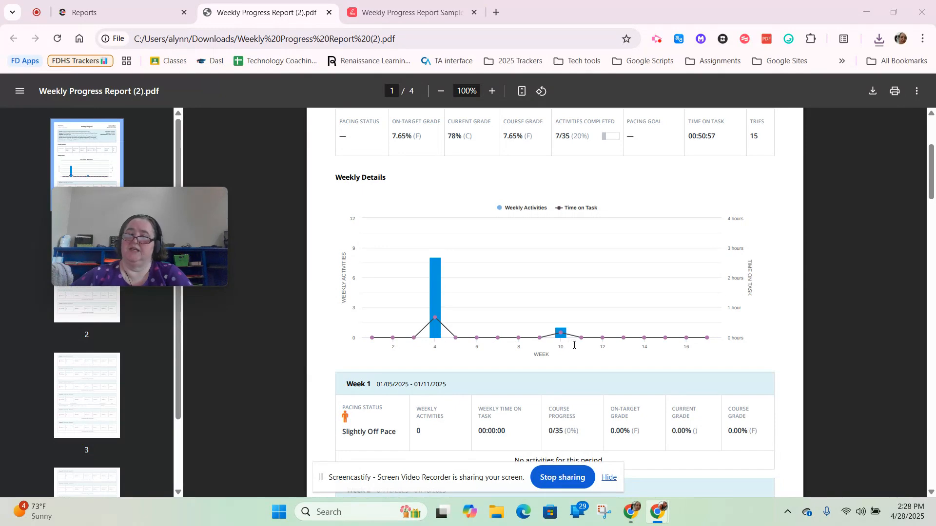
scroll(601, 322, "down", 4)
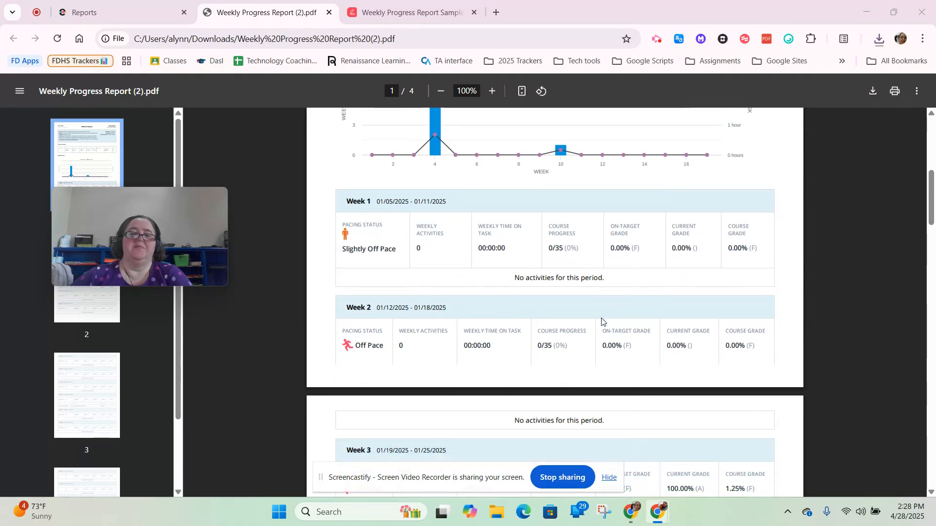
scroll(602, 321, "down", 8)
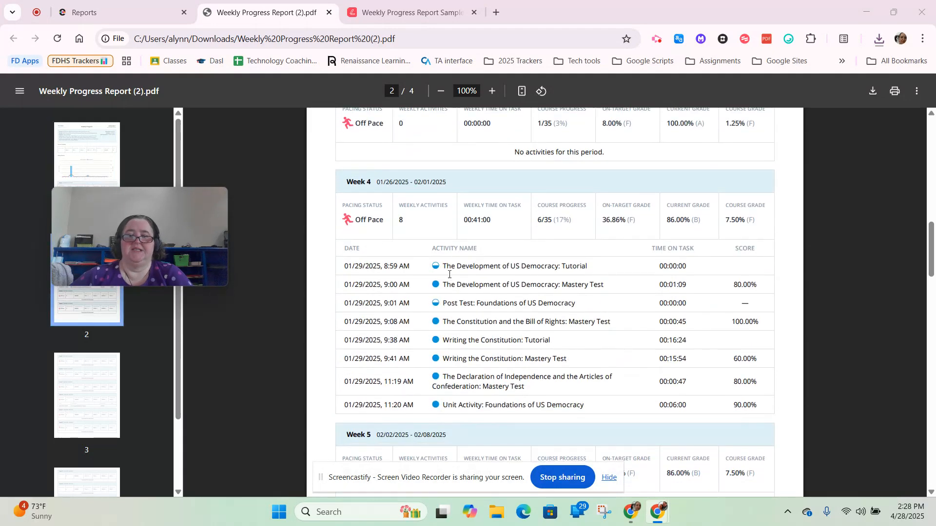
left_click_drag(735, 284, 768, 325)
left_click_drag(732, 359, 770, 410)
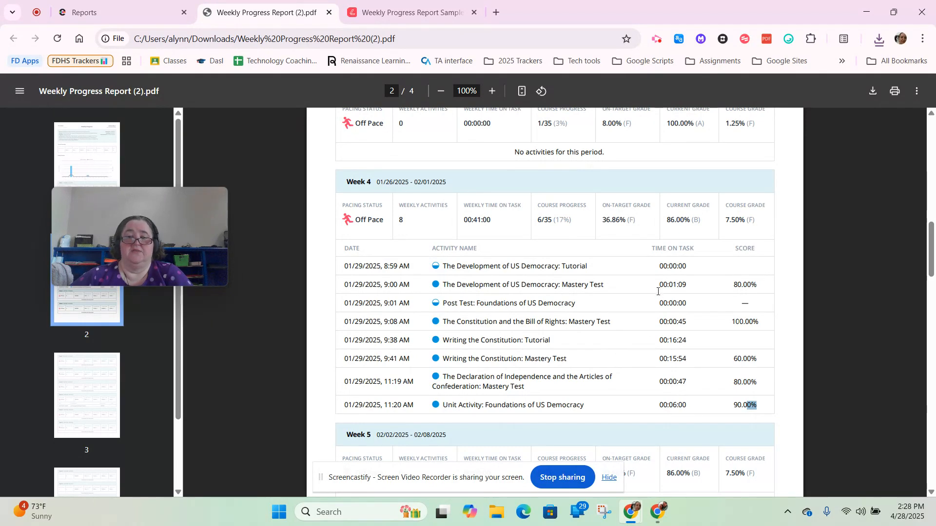
scroll(652, 295, "down", 15)
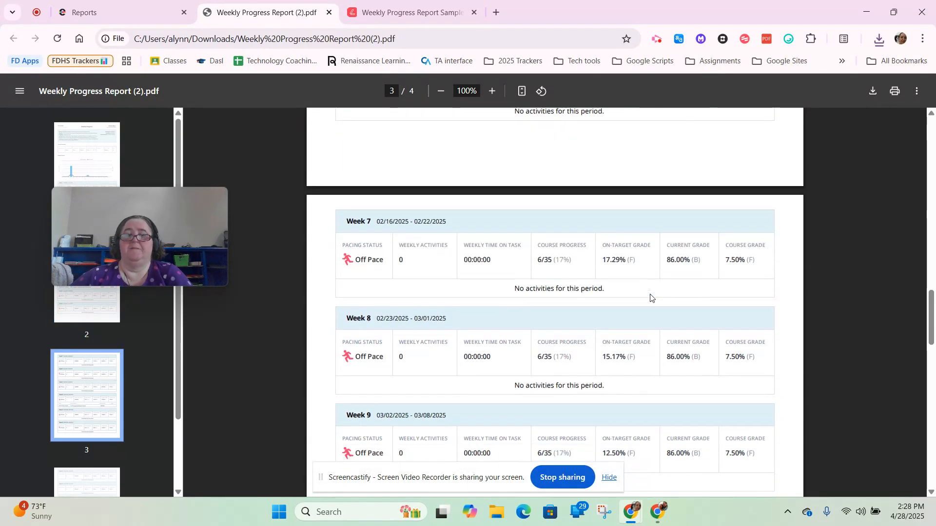
scroll(651, 297, "down", 10)
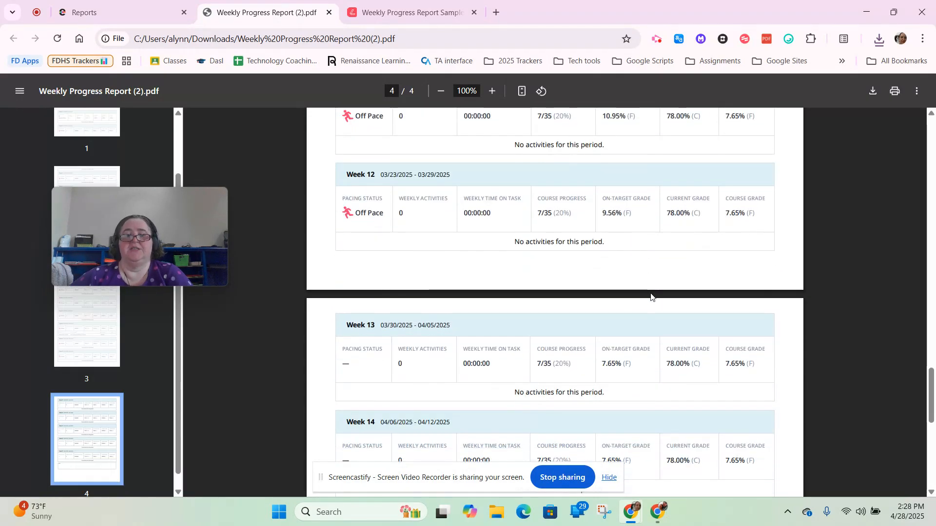
scroll(650, 293, "up", 20)
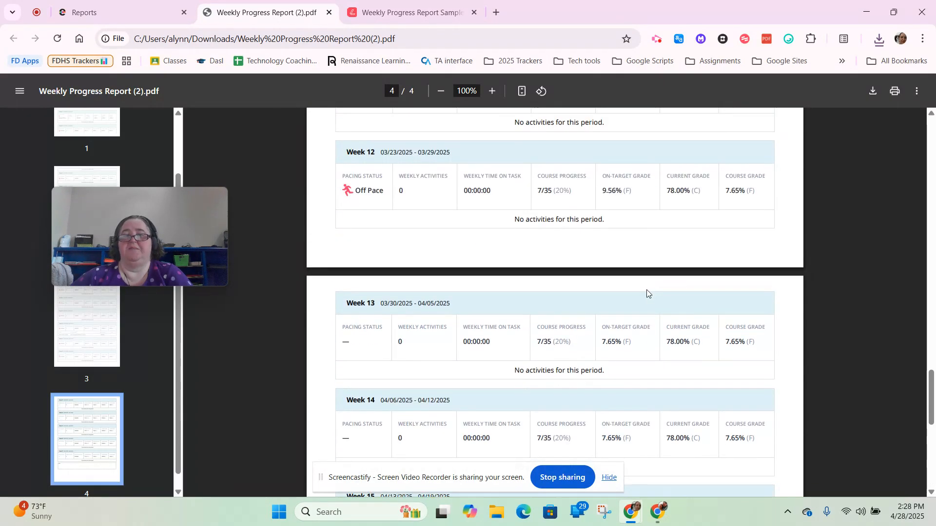
scroll(645, 297, "up", 10)
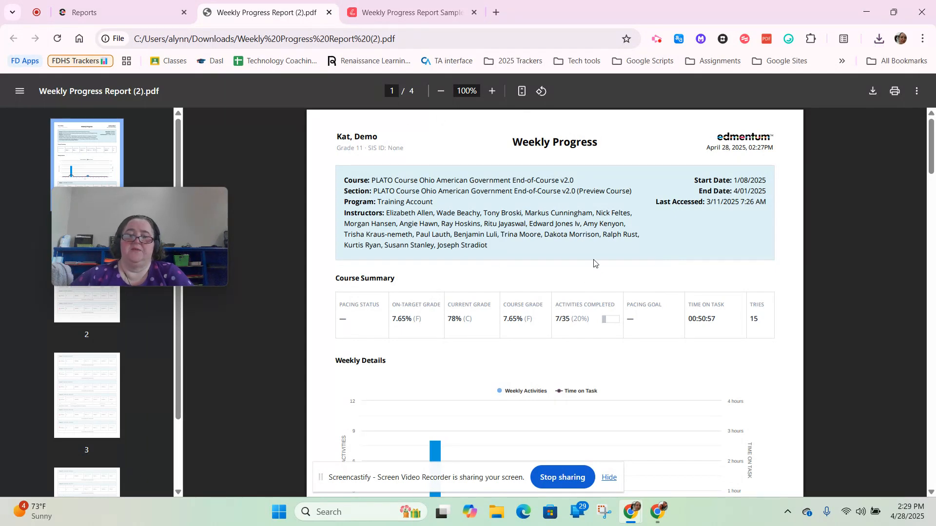
scroll(632, 307, "down", 10)
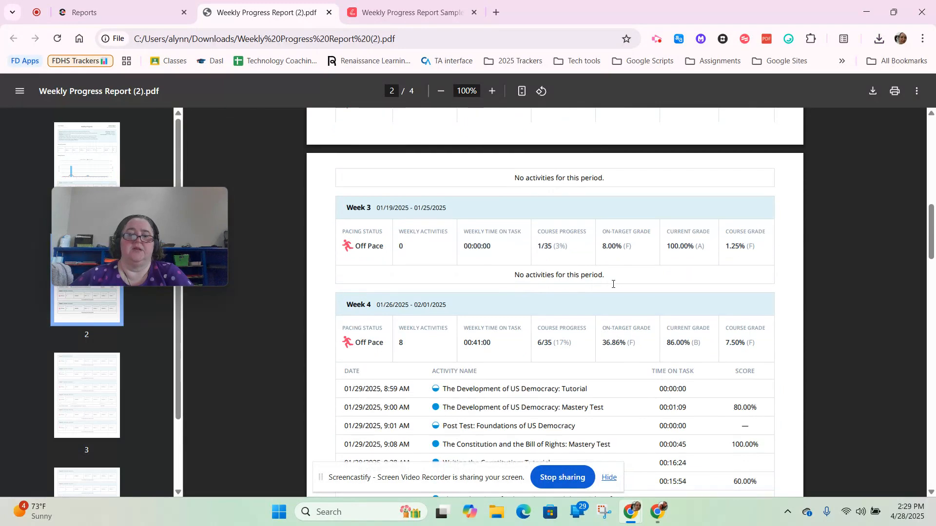
scroll(602, 291, "down", 2)
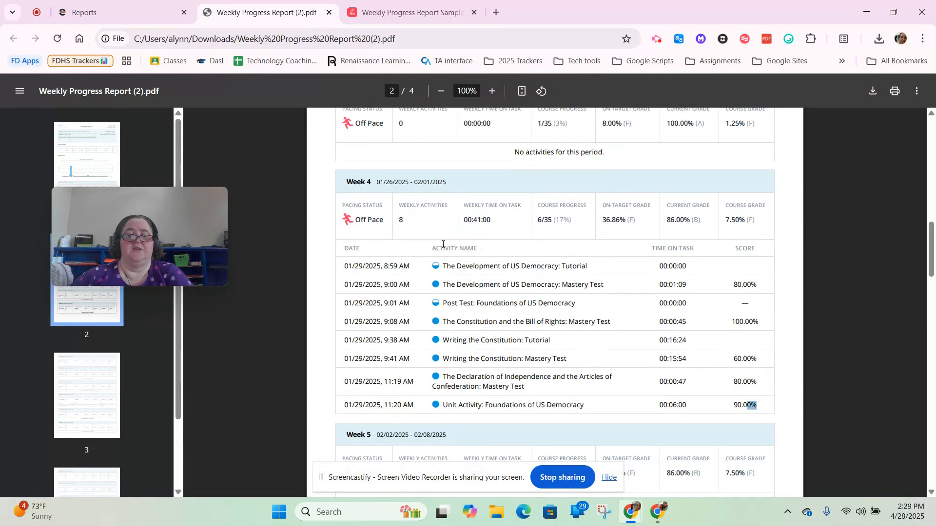